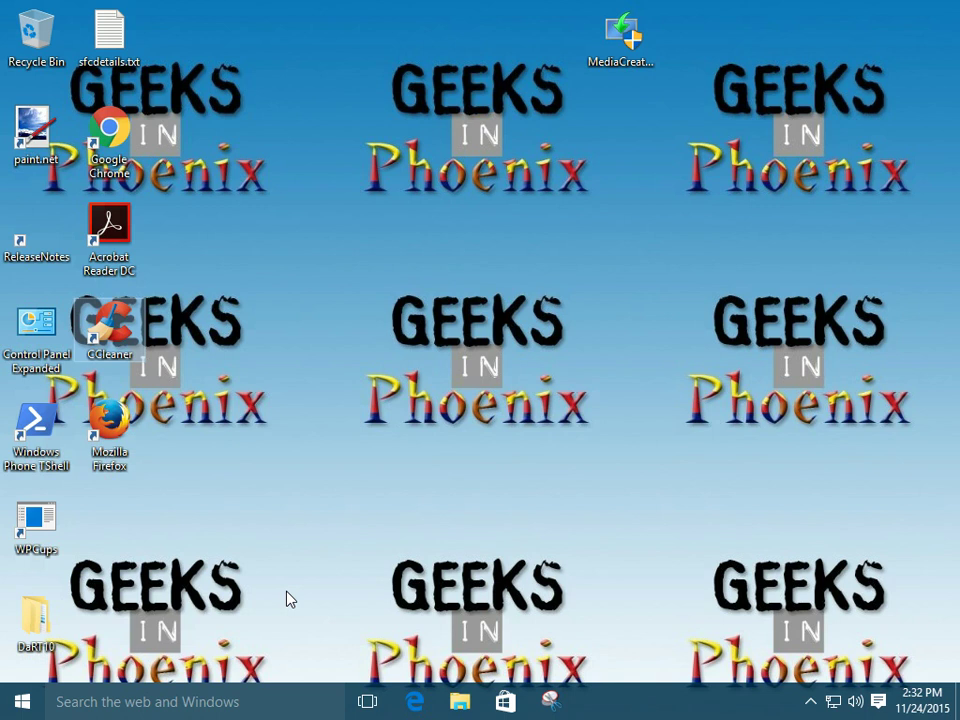
left_click(170, 702)
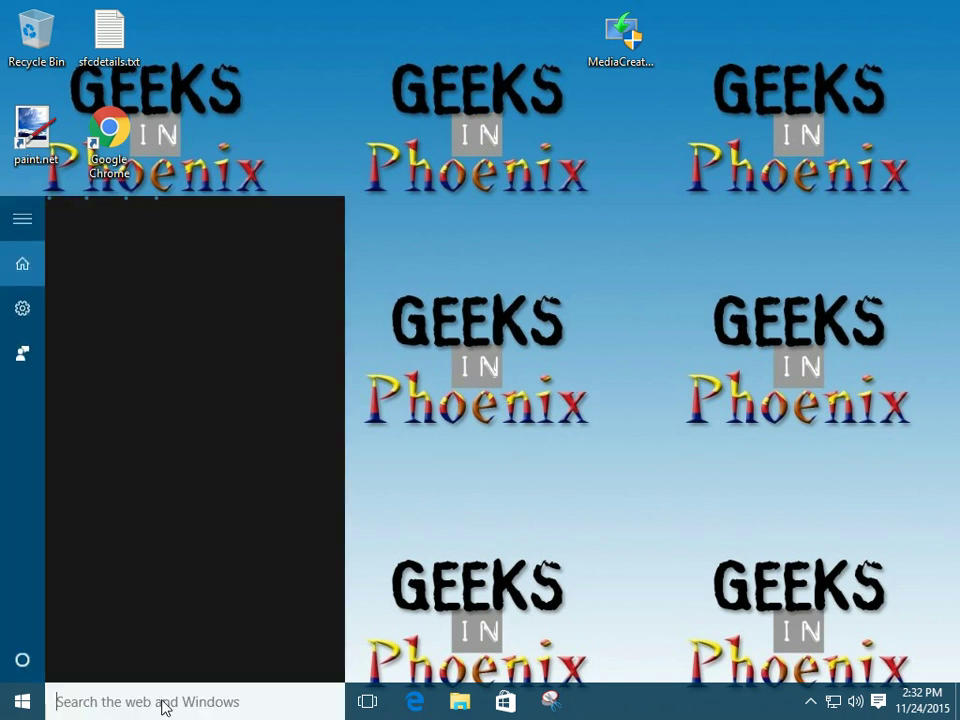
type("control")
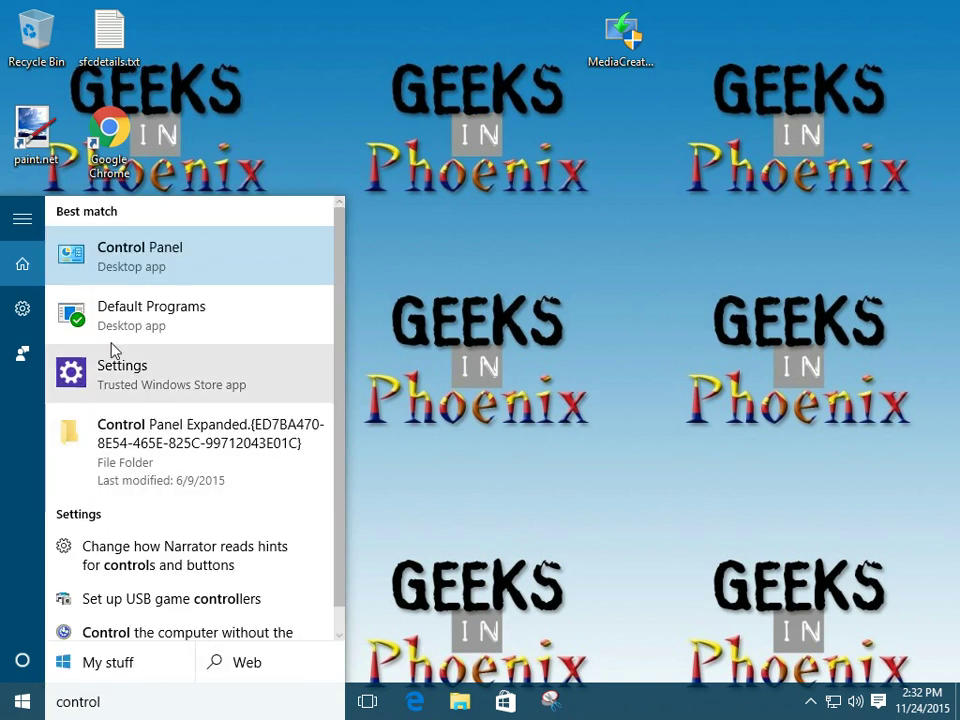
left_click(463, 377)
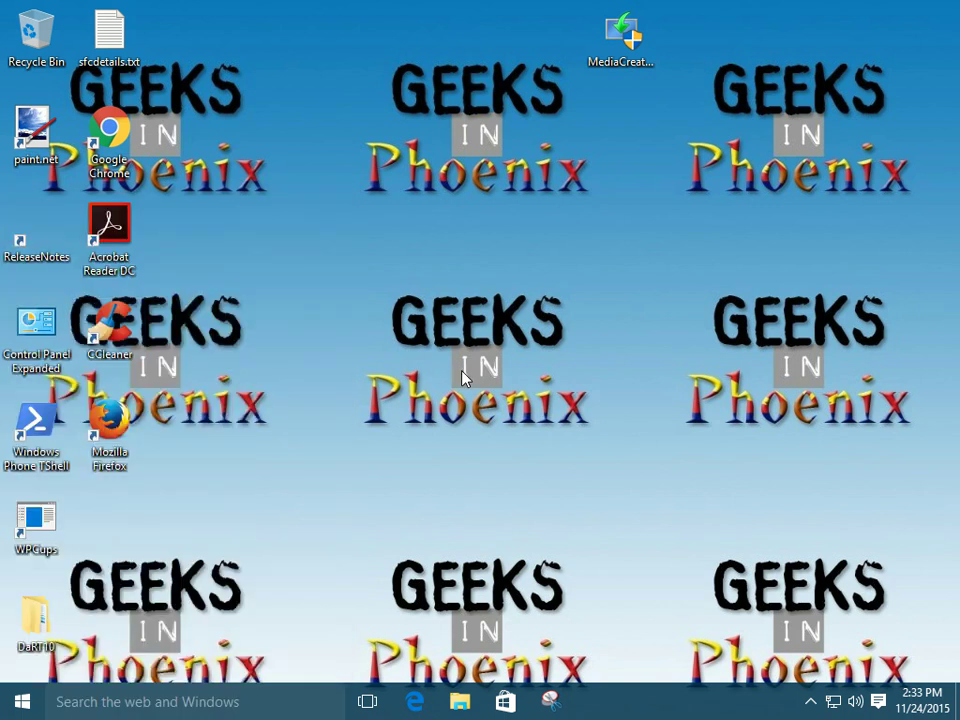
- Open the Control Panel
right_click(24, 708)
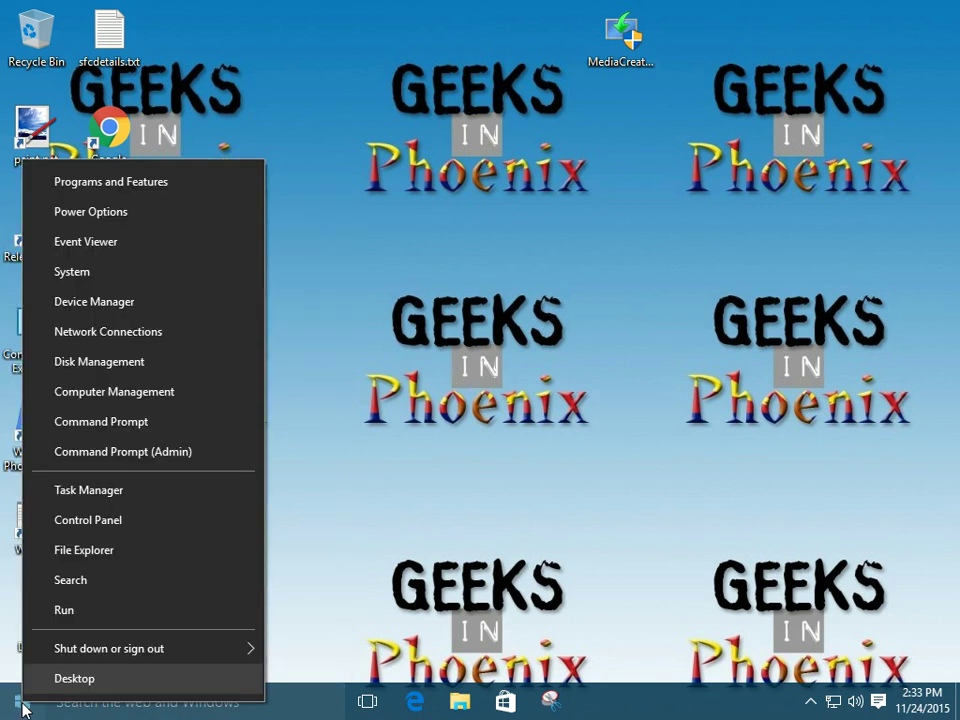
left_click(99, 522)
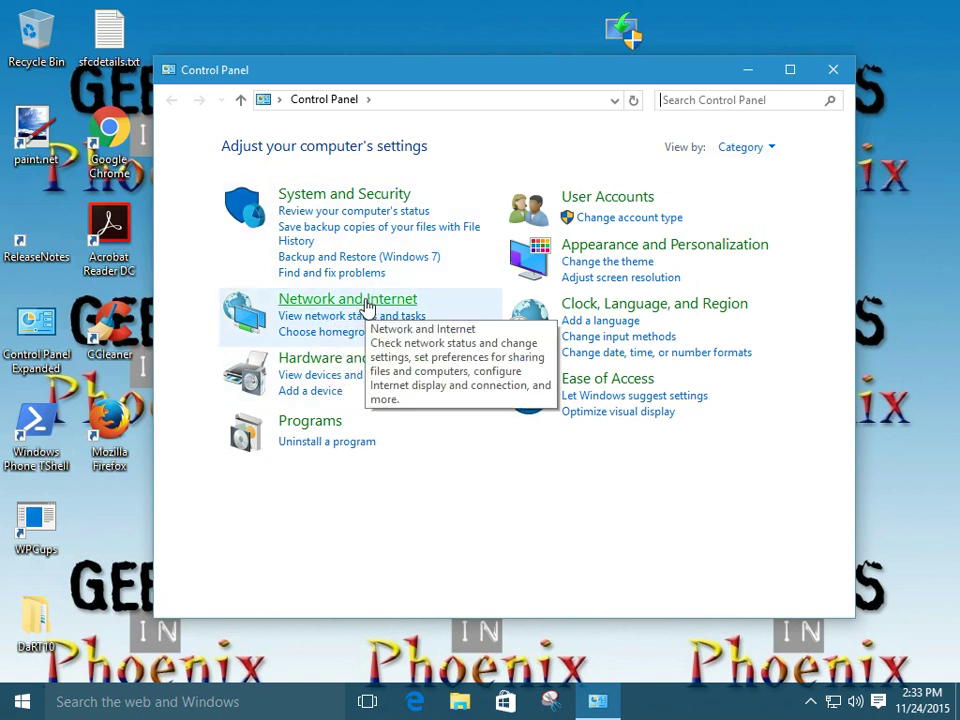
- Show the Control Panel items as large icons, browse them, and return to the Category view
left_click(765, 148)
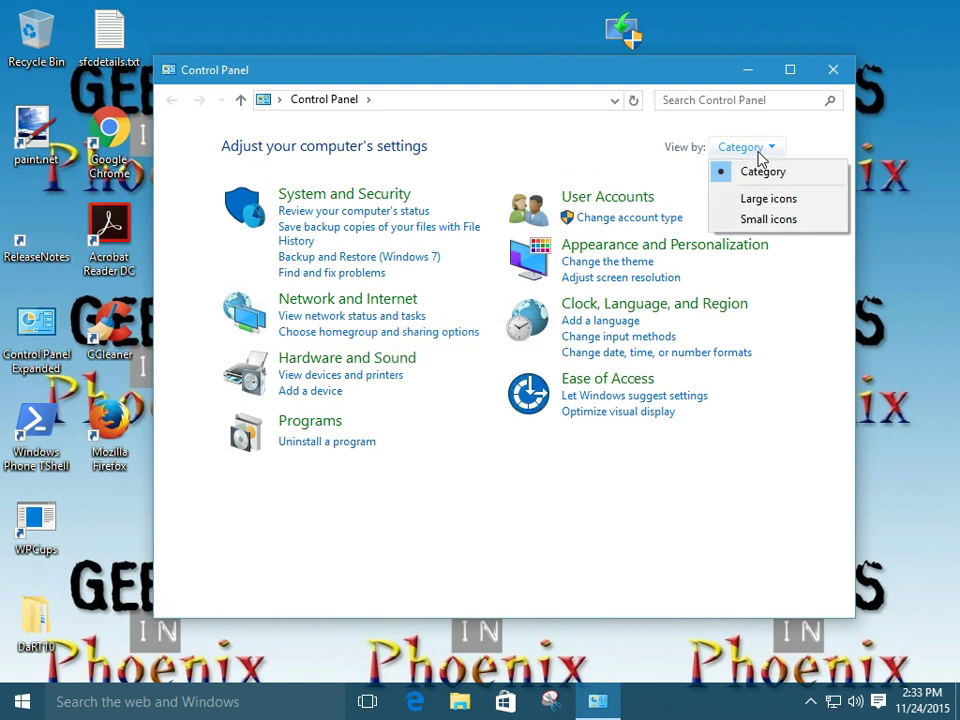
left_click(762, 199)
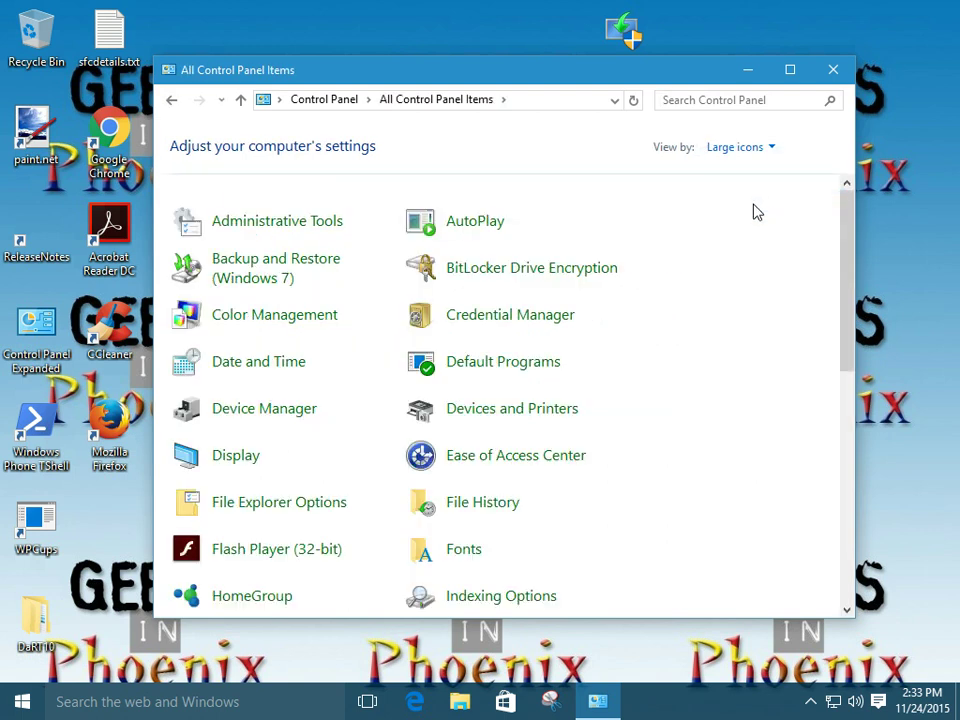
scroll(390, 467, "down", 3)
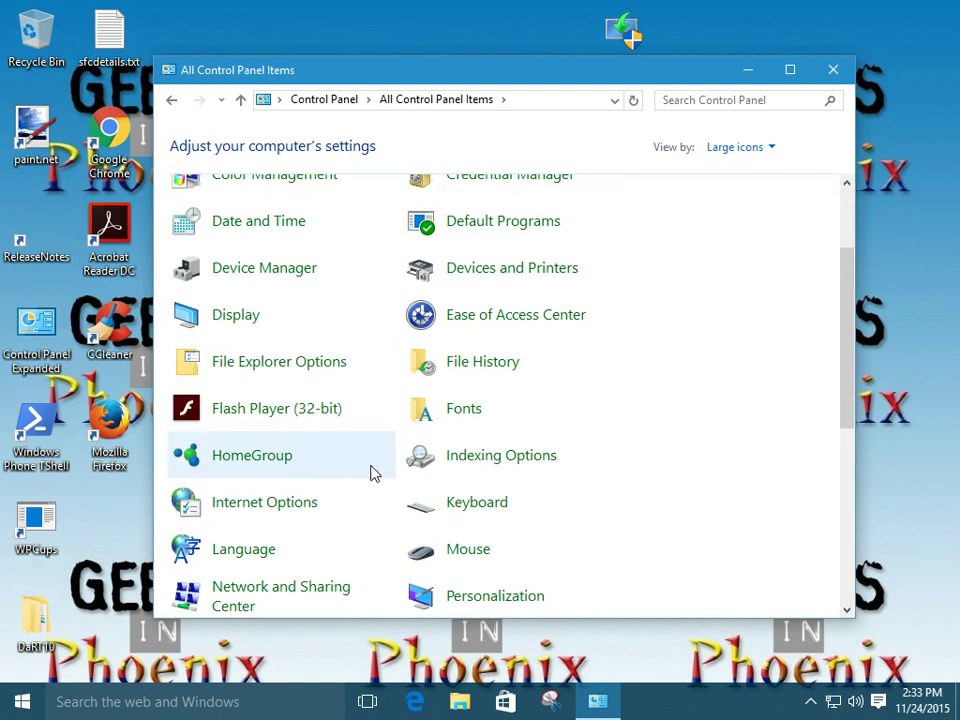
left_click(736, 149)
left_click(740, 171)
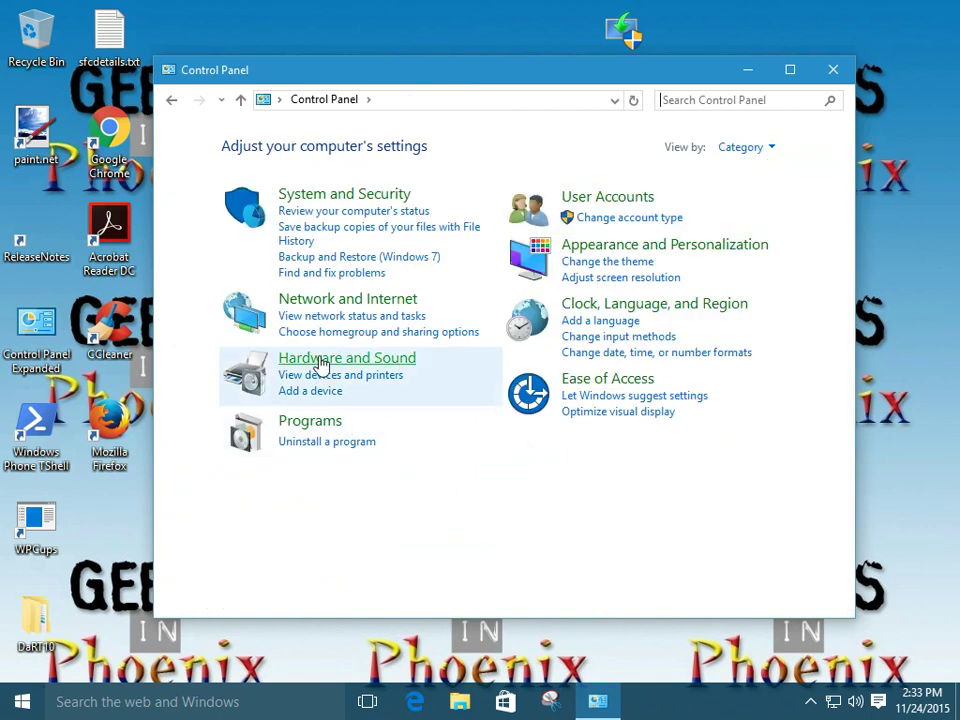
- In Internet Options under Network and Internet, delete temporary Internet files, cookies and history while preserving Favorites website data
left_click(320, 302)
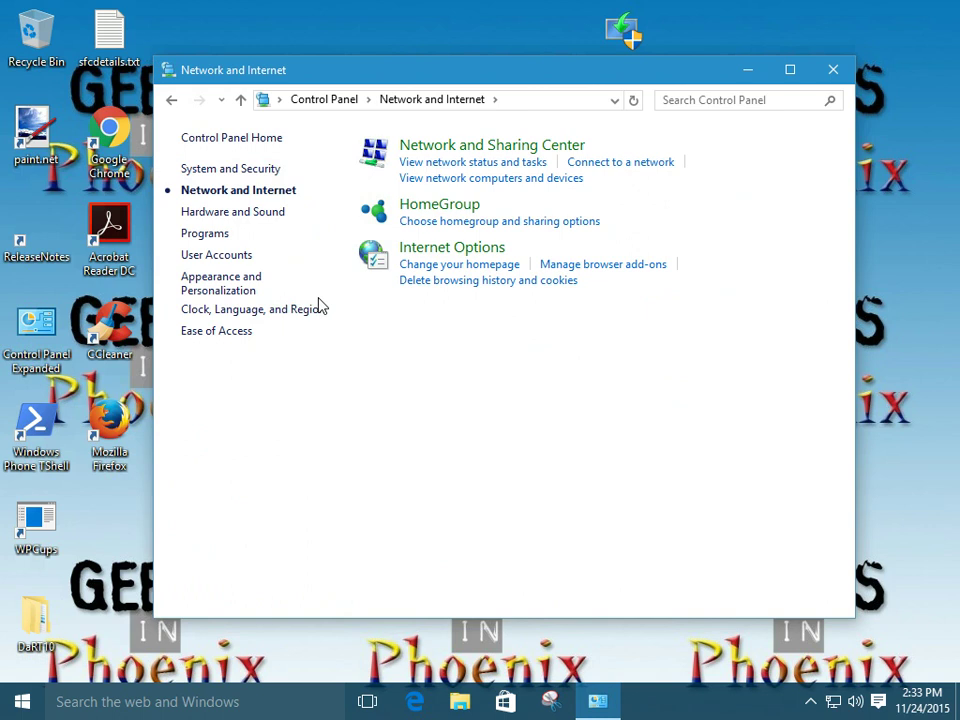
left_click(443, 250)
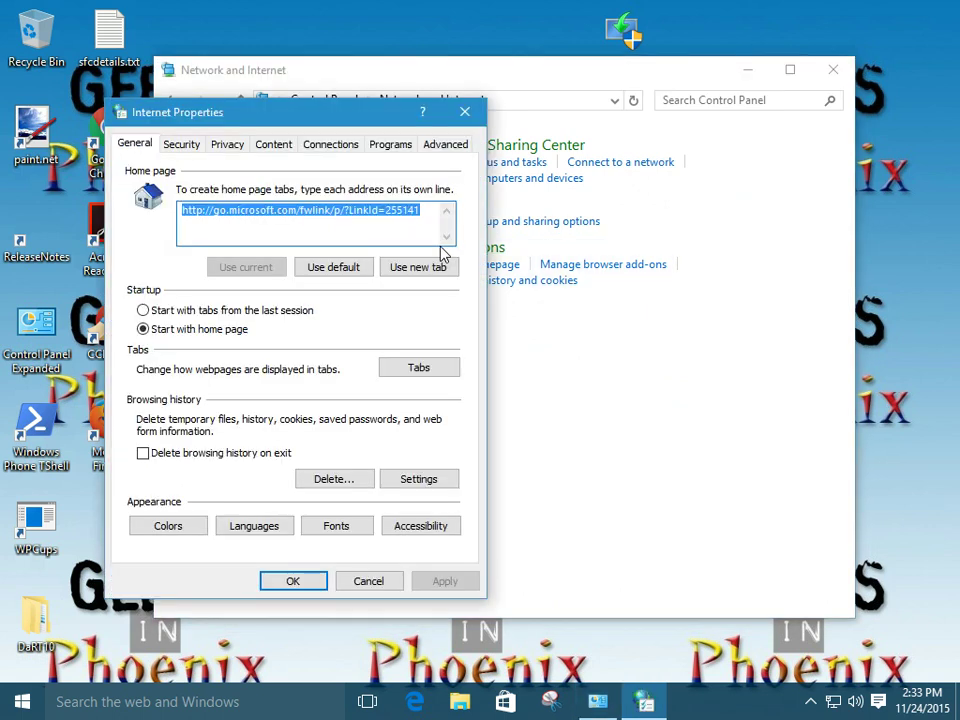
left_click_drag(262, 108, 472, 109)
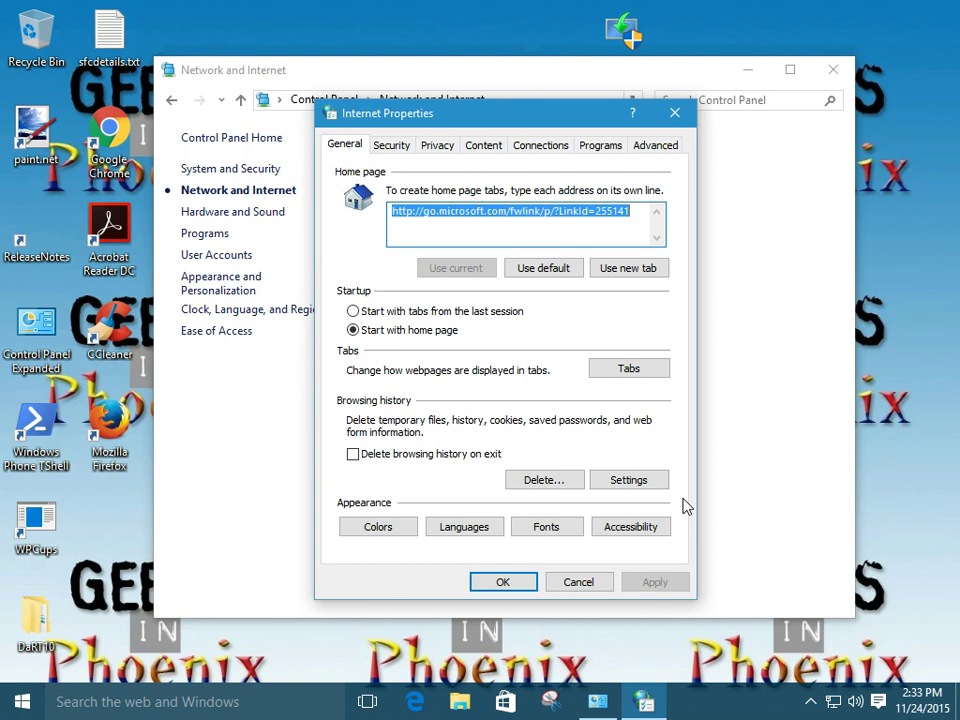
left_click(540, 484)
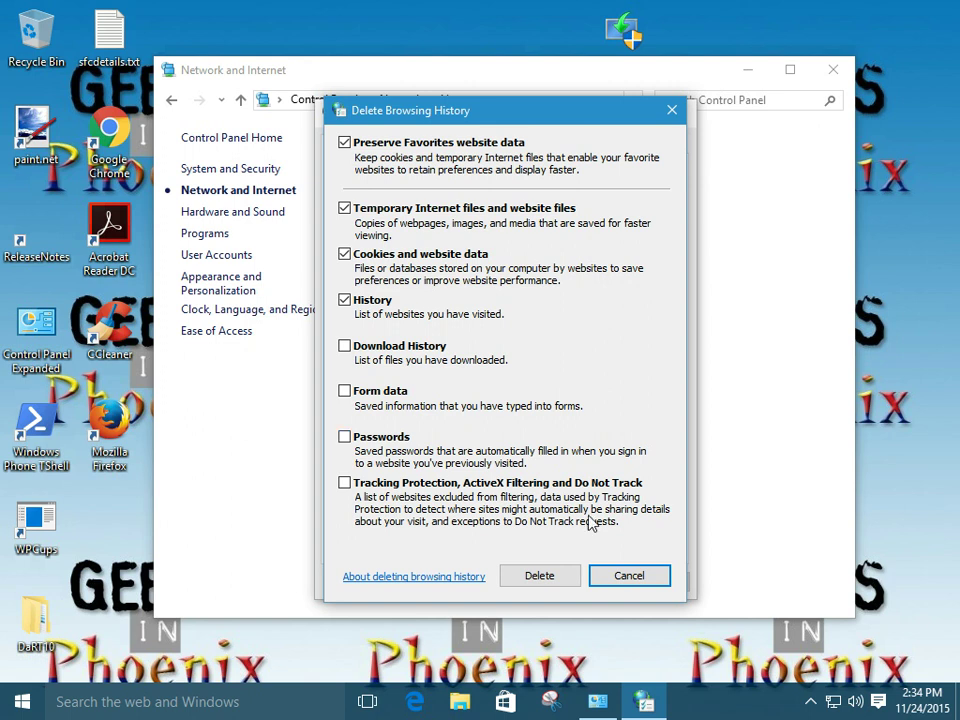
left_click(557, 581)
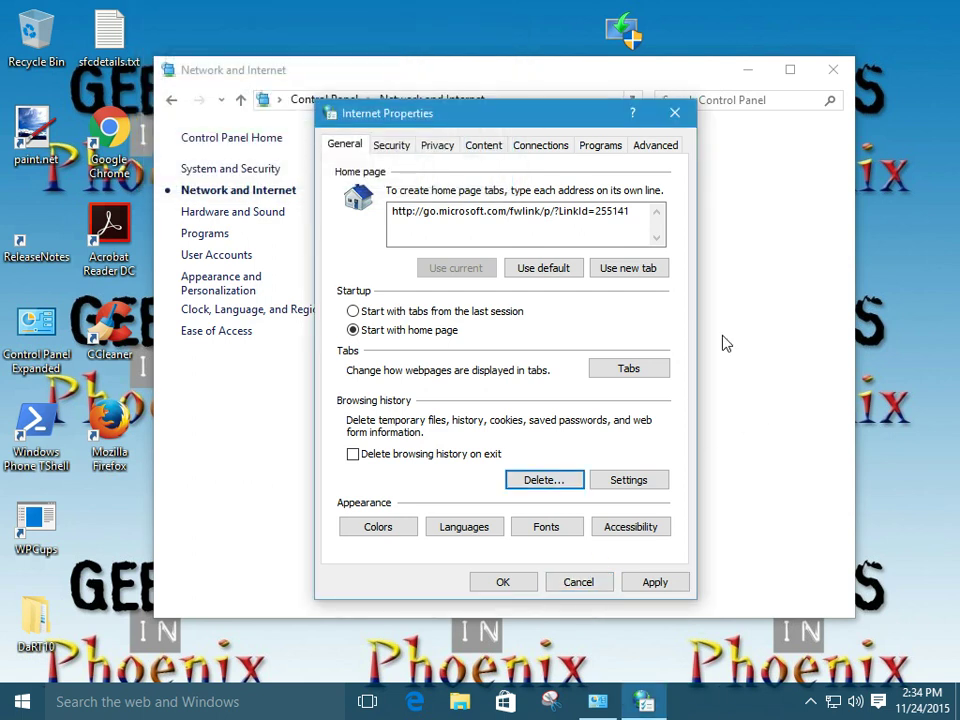
- Review the installed Internet Explorer toolbars and extensions in Manage Add-ons and close it
left_click(598, 146)
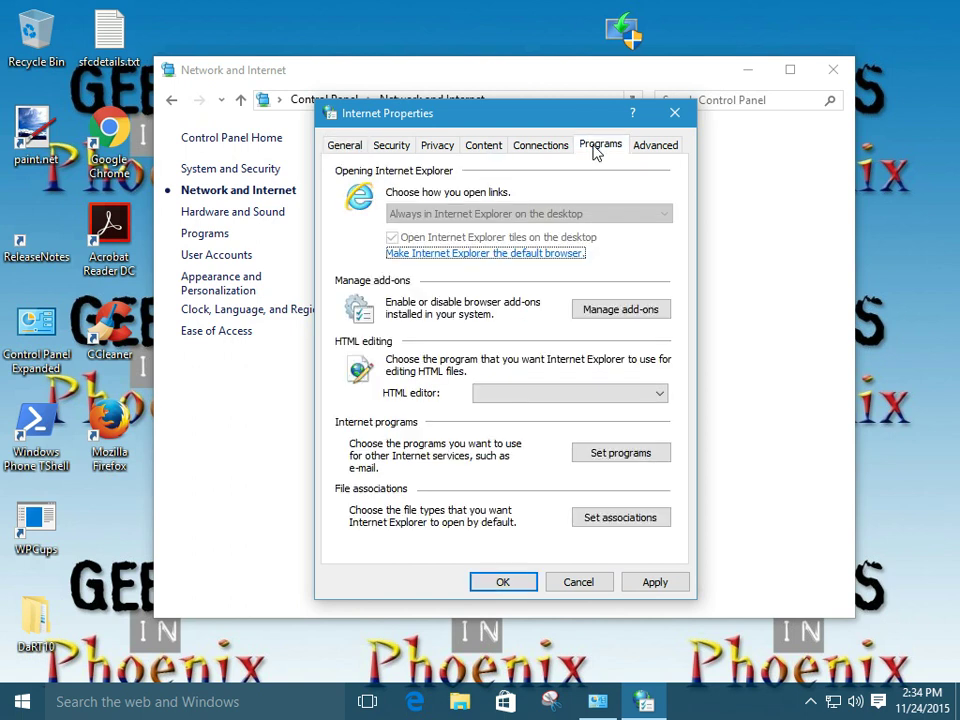
left_click(621, 310)
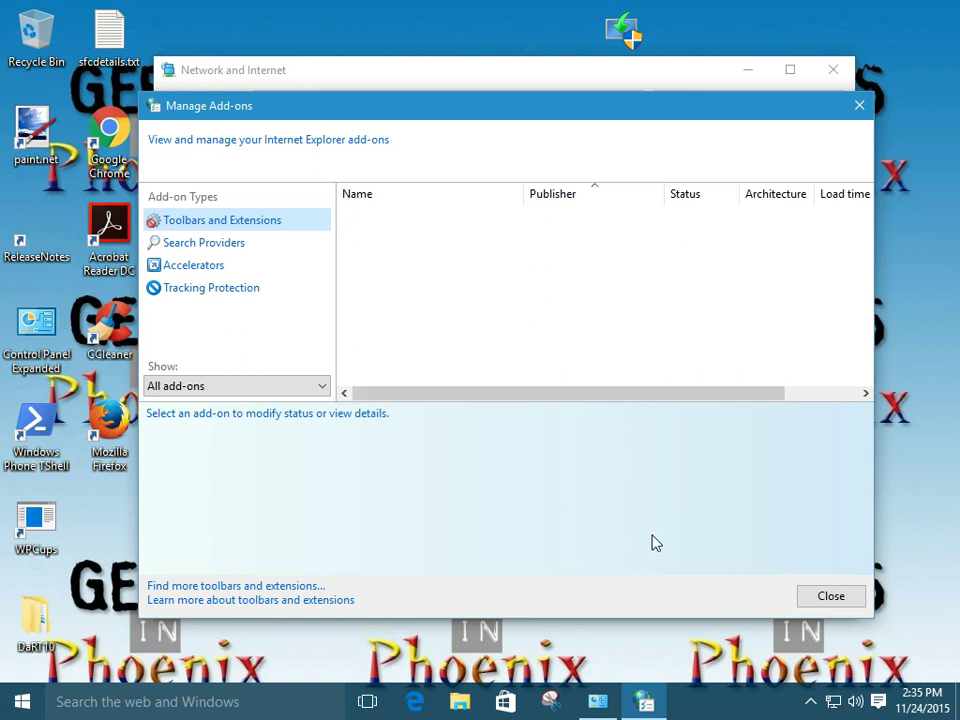
left_click(830, 597)
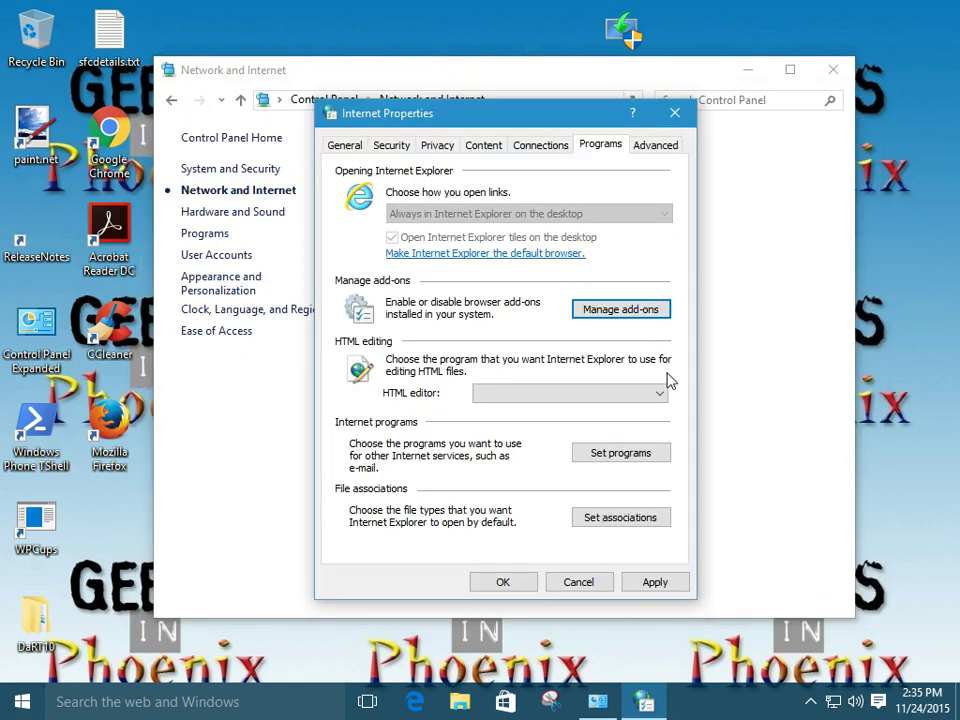
- Switch to CCleaner, examine its startup entries for Windows, Internet Explorer, Firefox and Google Chrome, and close it
left_click(118, 338)
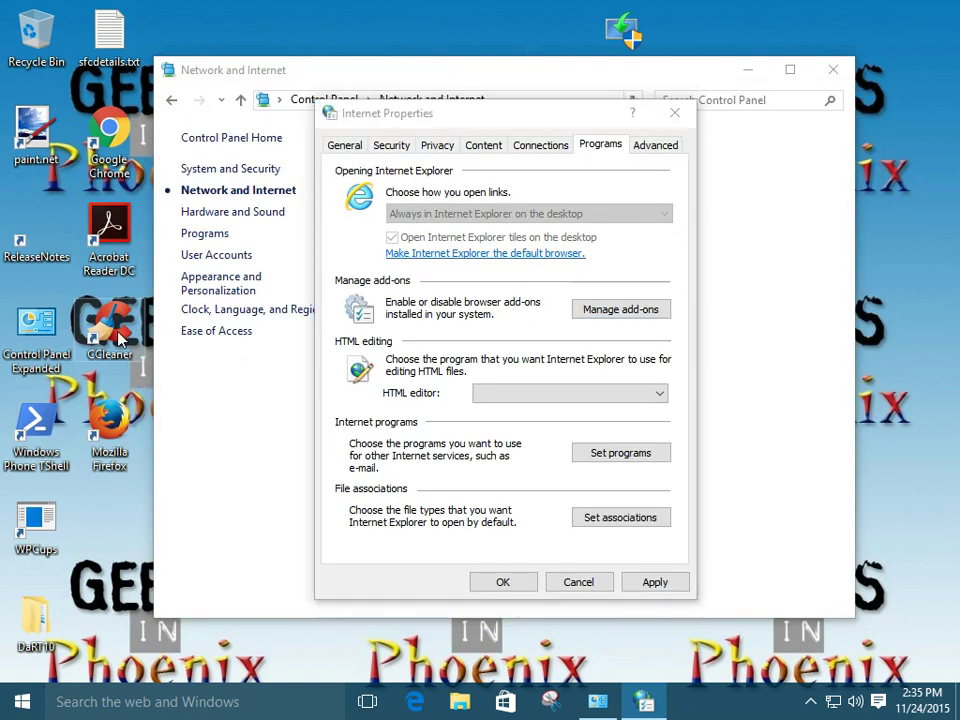
double_click(118, 338)
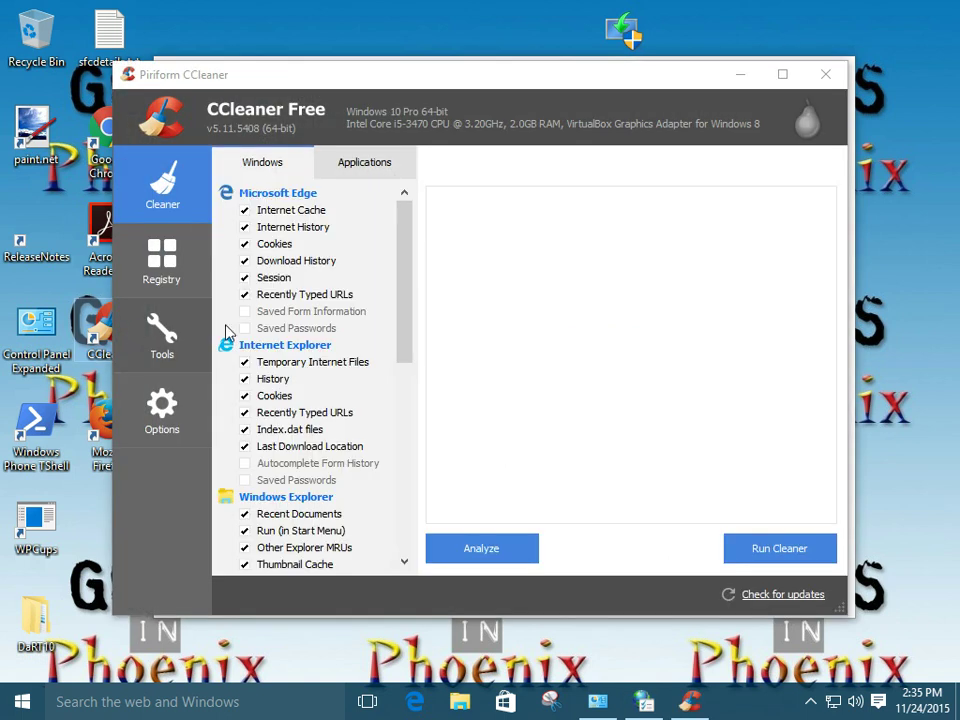
left_click(162, 330)
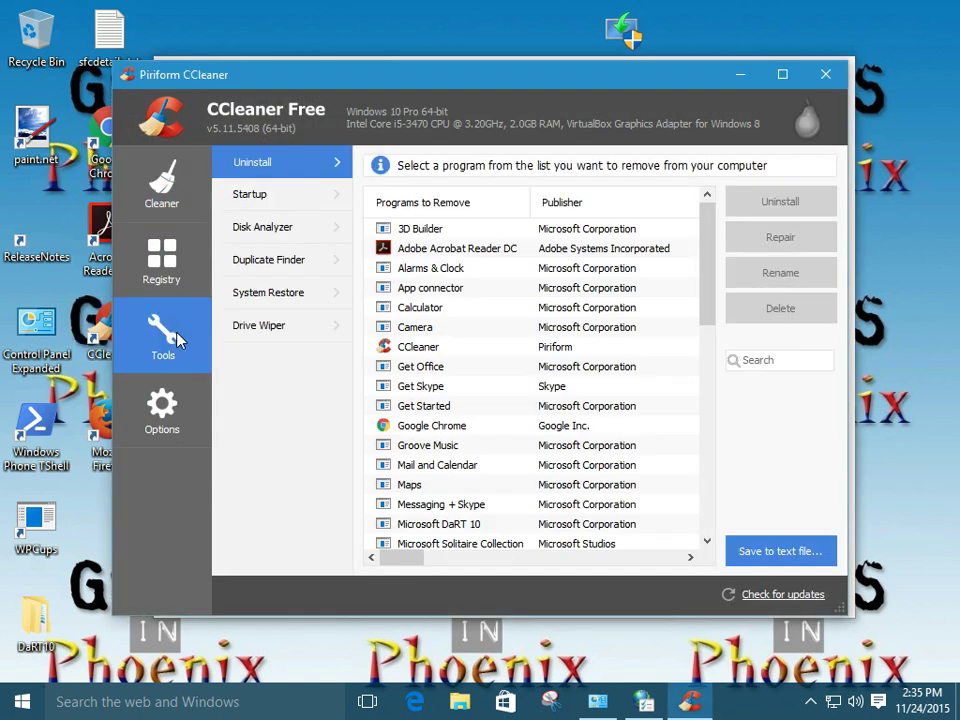
left_click(251, 197)
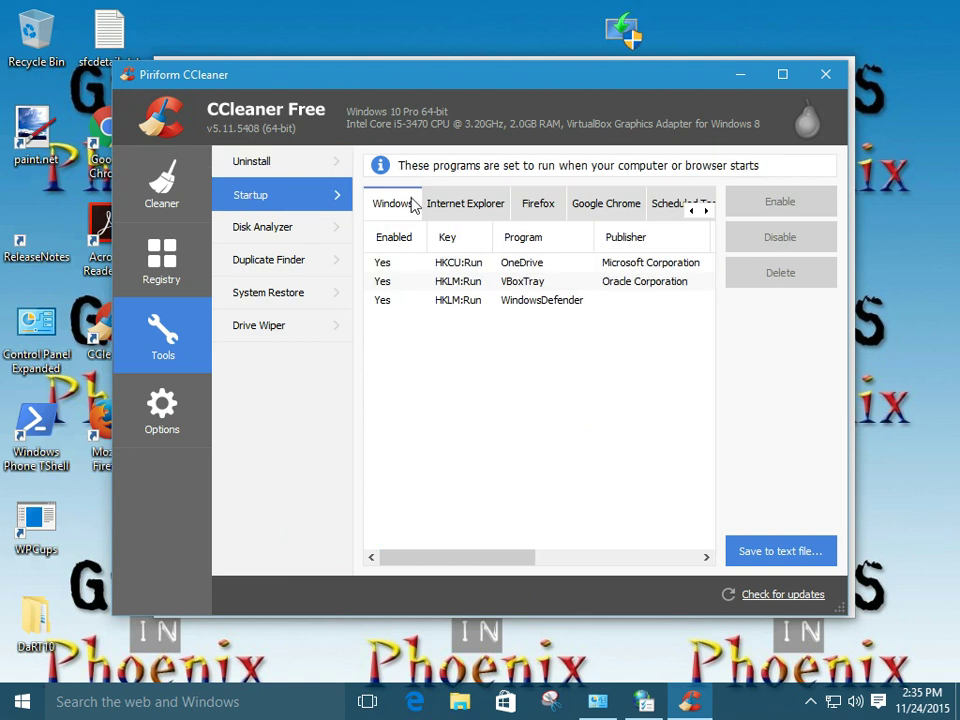
left_click(487, 207)
left_click(540, 210)
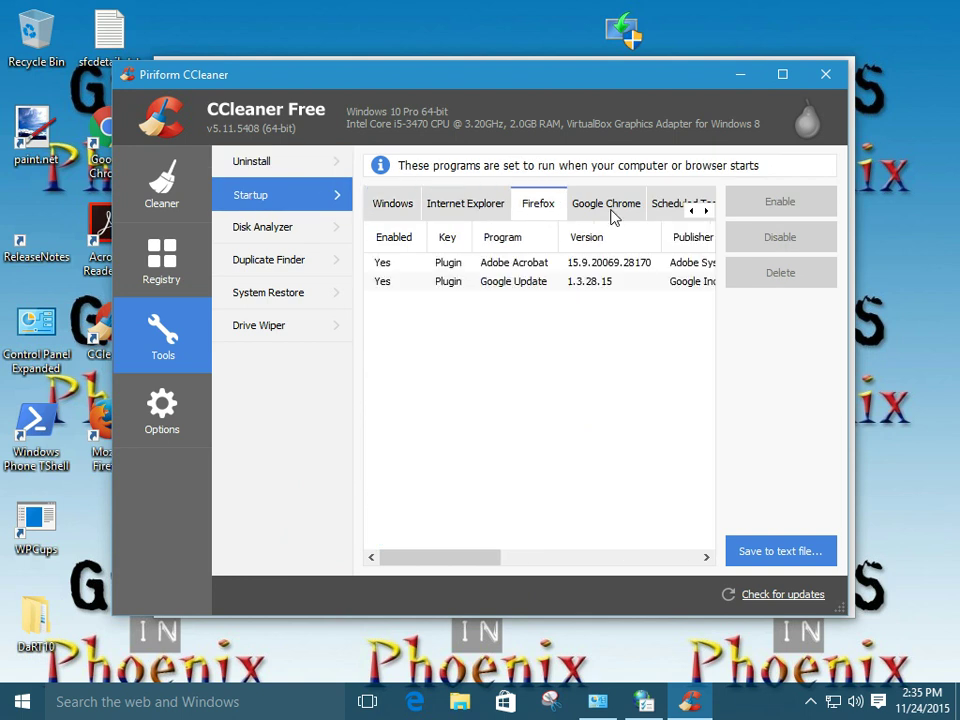
left_click(615, 211)
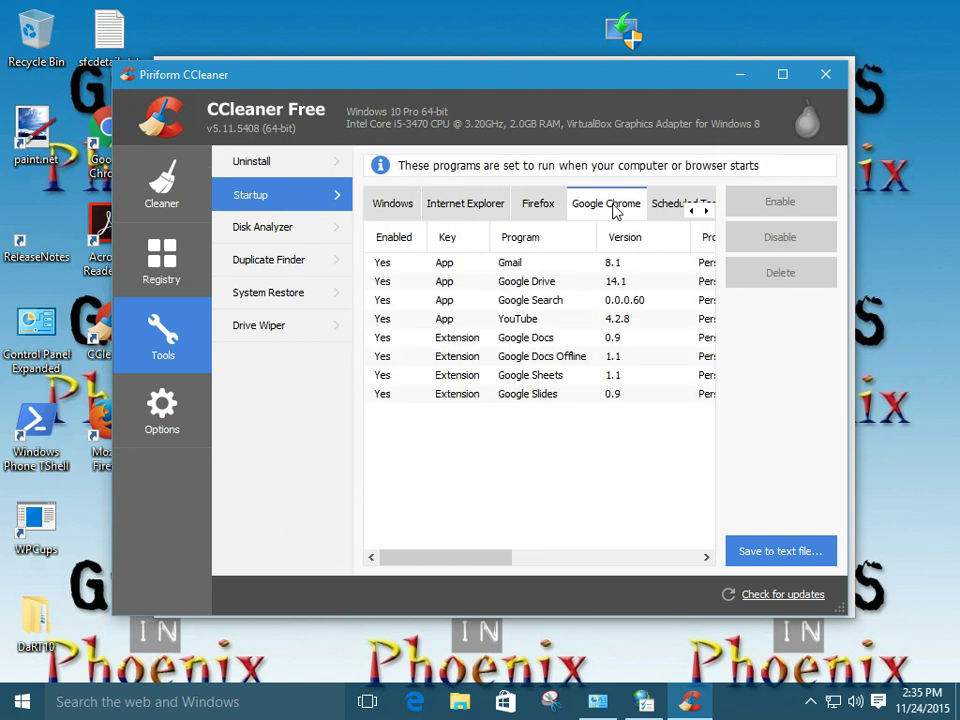
left_click(542, 210)
left_click(434, 210)
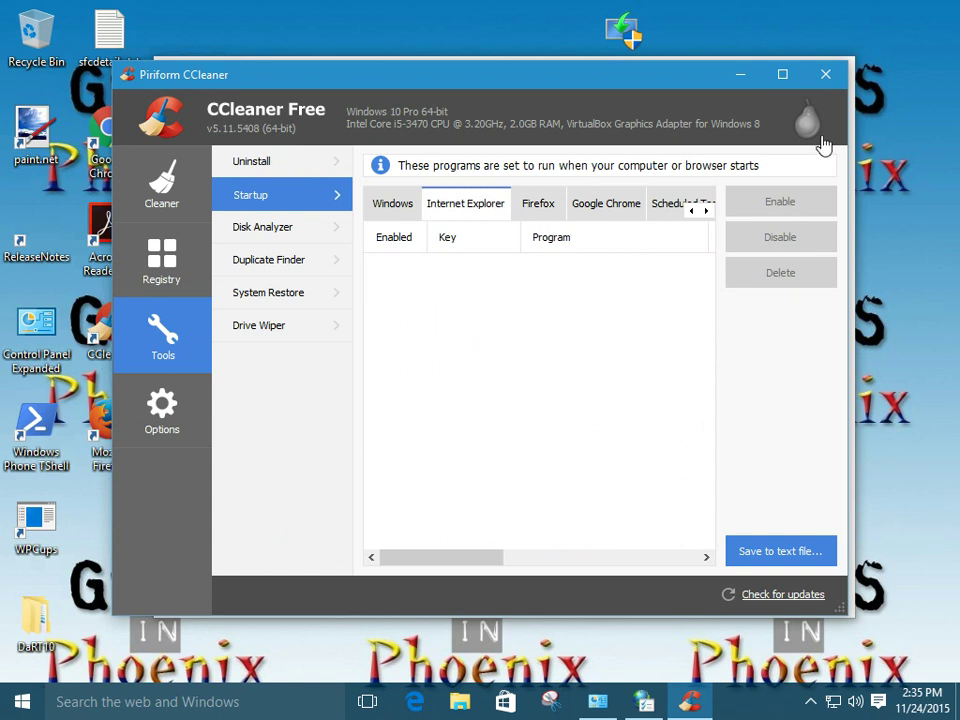
left_click(826, 76)
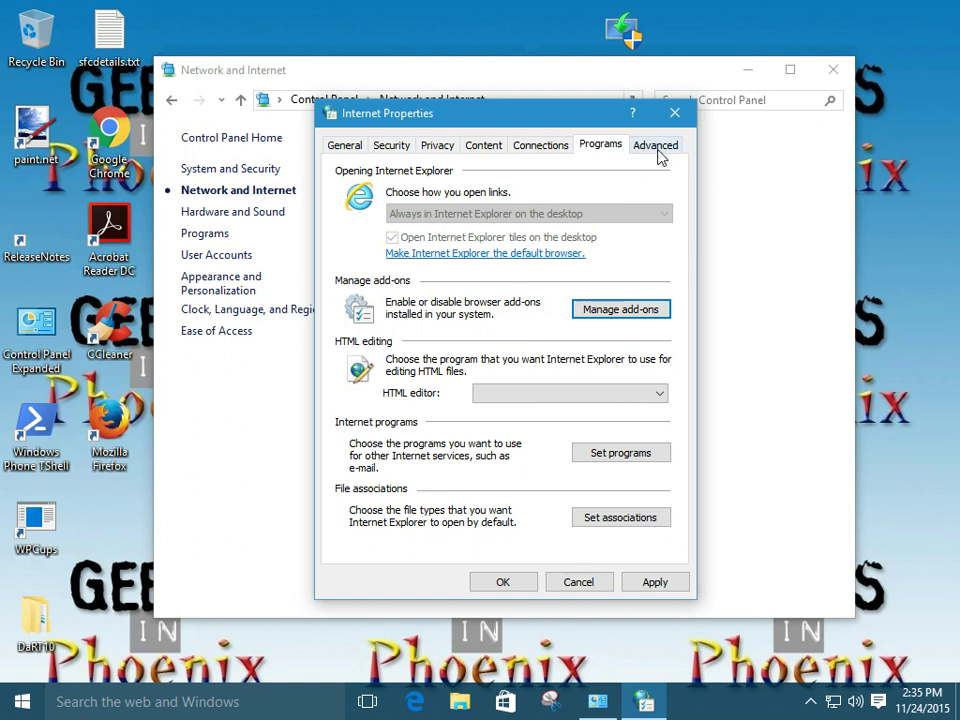
- Restore Internet Explorer's advanced settings to their defaults and apply the change
left_click(657, 147)
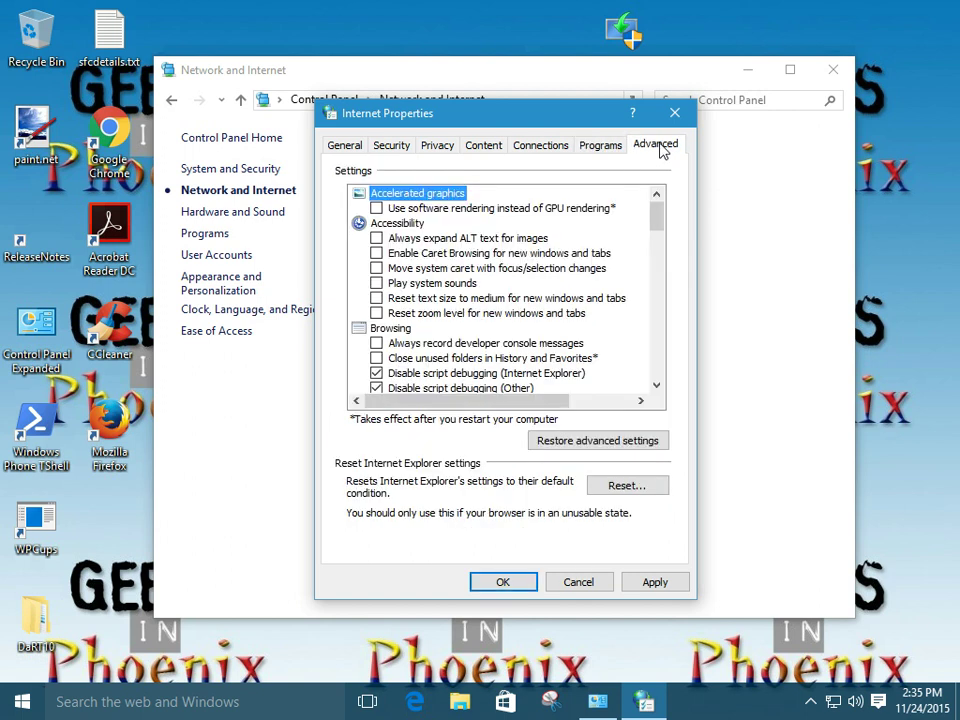
left_click(568, 442)
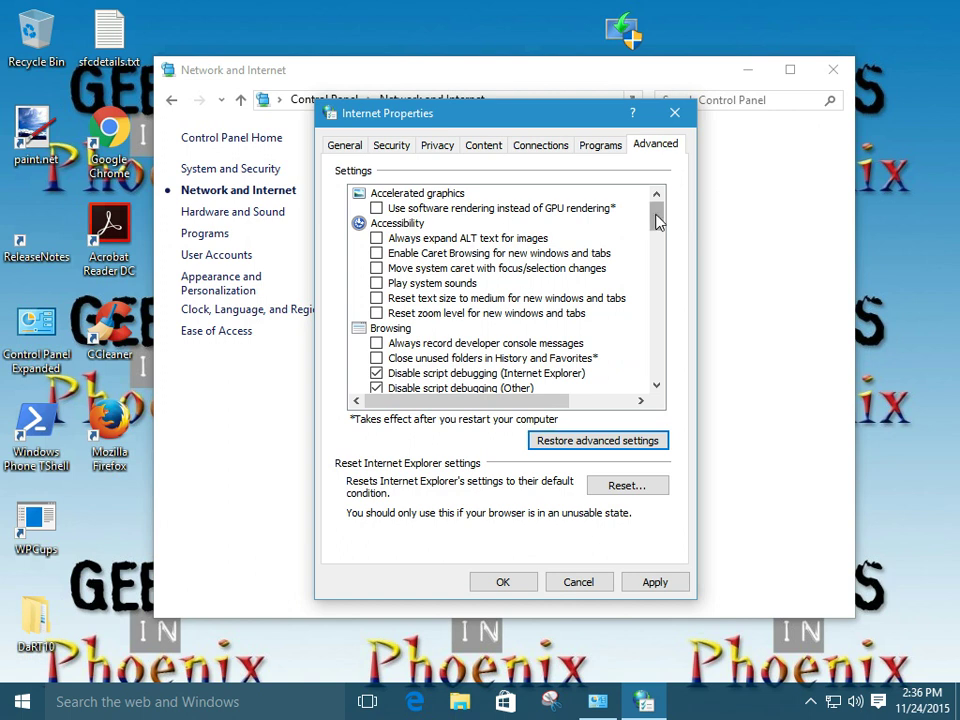
mouse_move(657, 220)
left_mouse_down()
mouse_move(658, 364)
mouse_move(658, 205)
left_mouse_up()
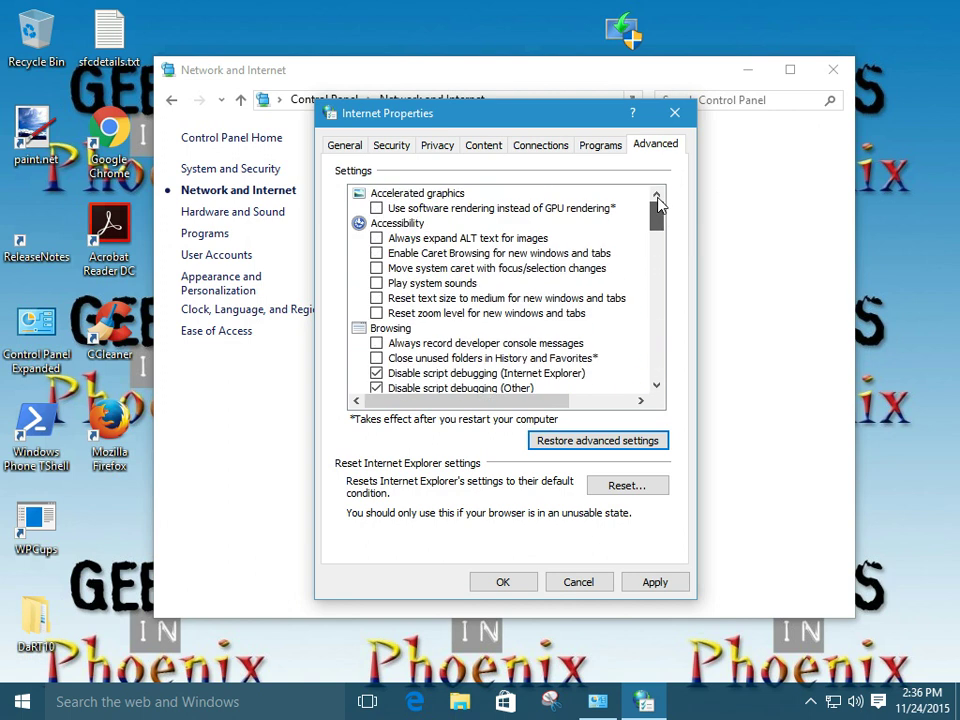
left_click(656, 583)
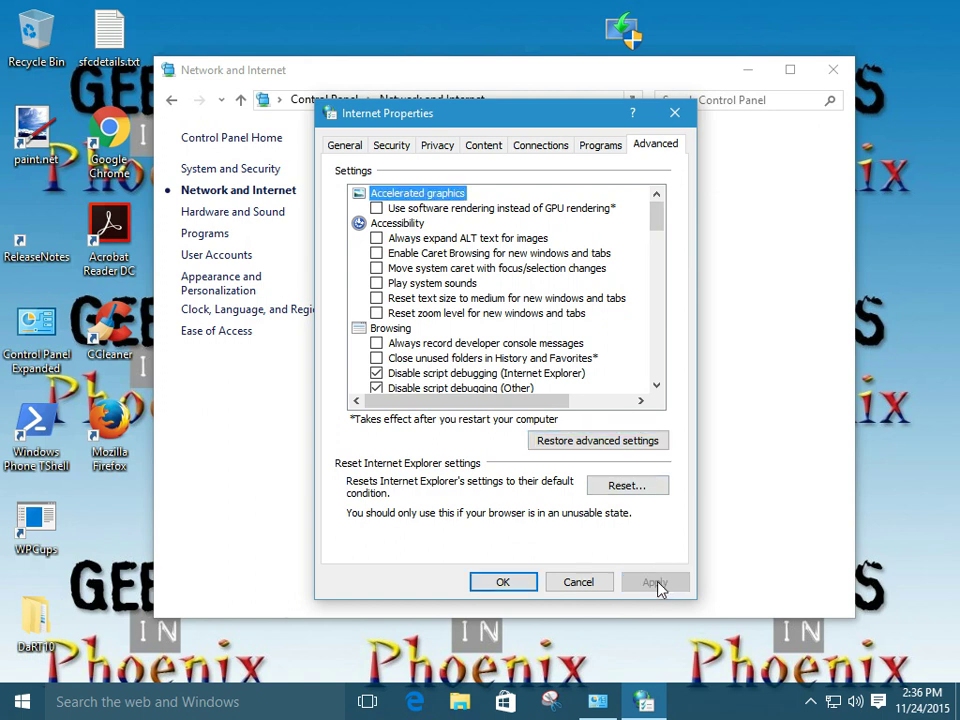
- Reset all Internet Explorer settings without deleting personal settings and close the completed reset dialog
left_click(627, 487)
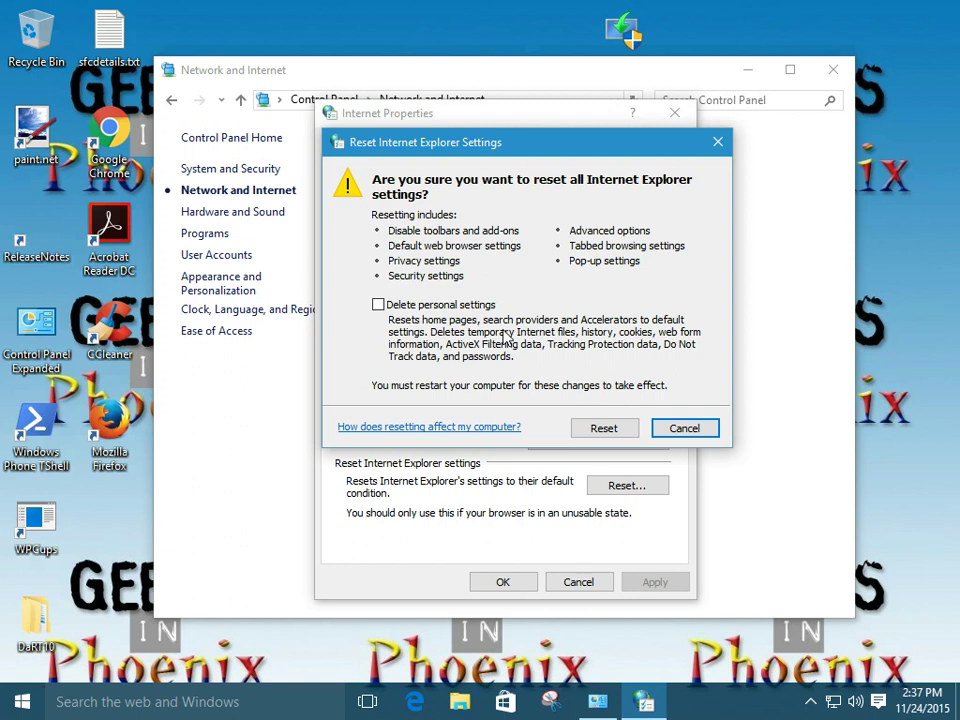
left_click(614, 433)
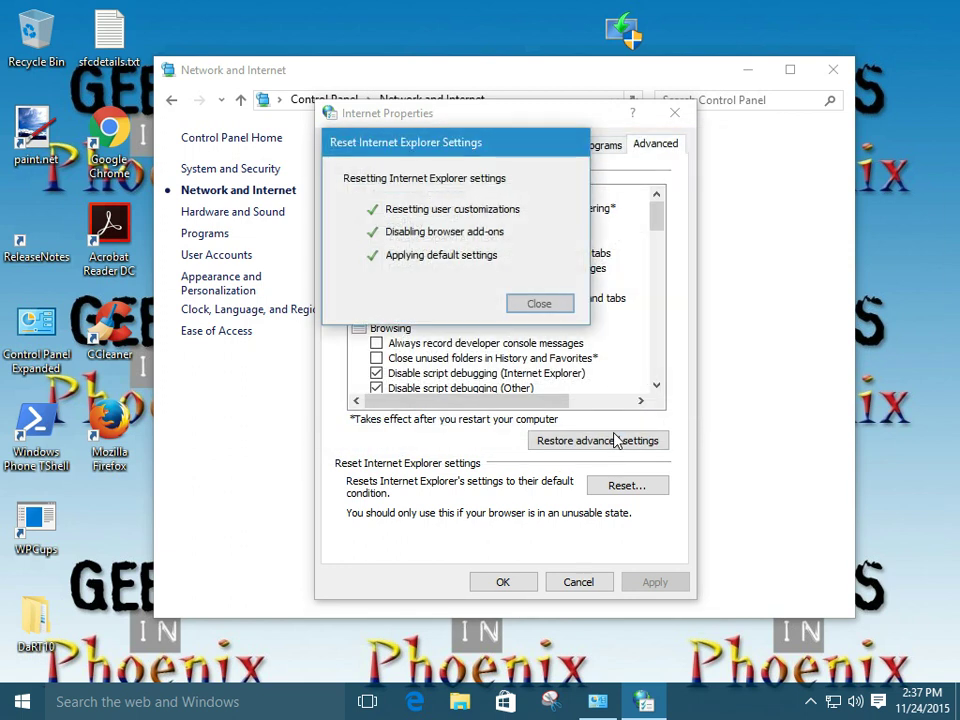
left_click(540, 303)
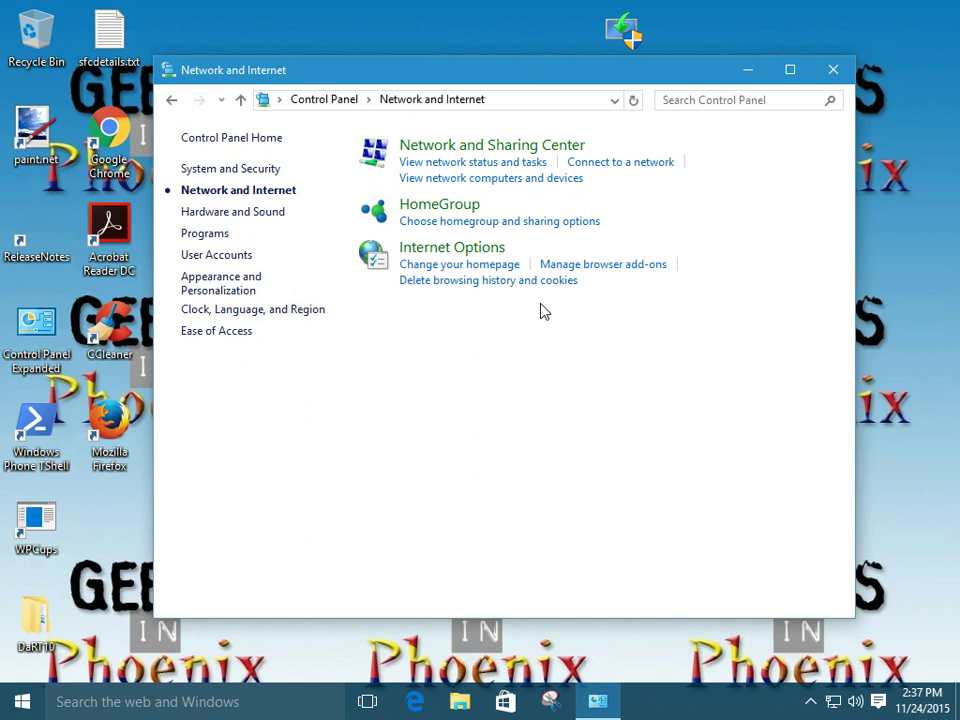
- Reopen Internet Options, check the security level of the Internet zone, and leave without changes
left_click(460, 256)
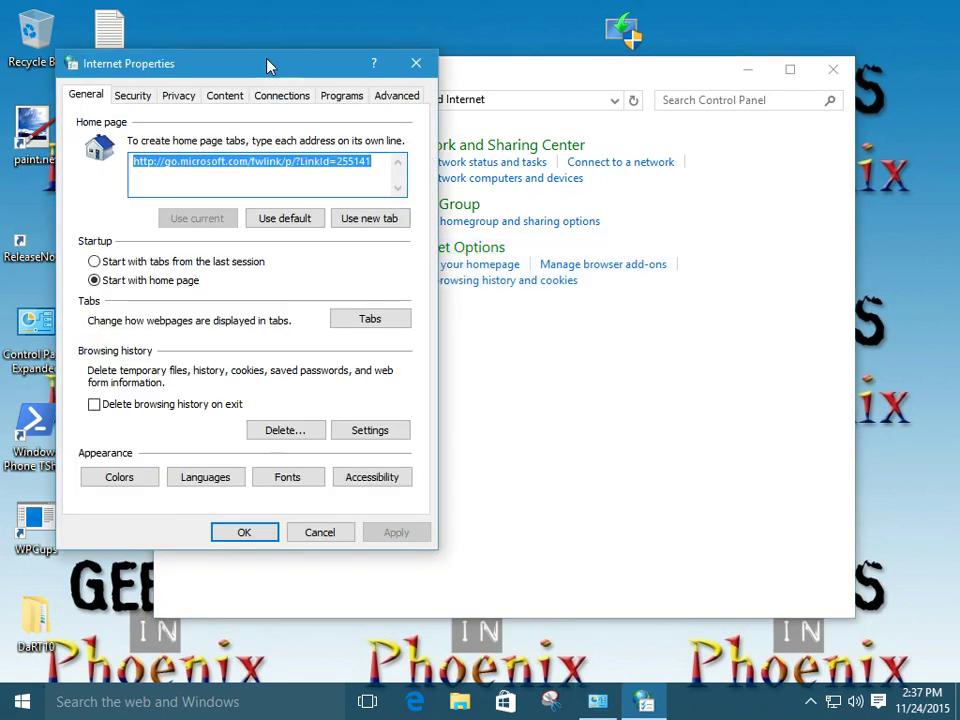
left_click_drag(265, 62, 483, 118)
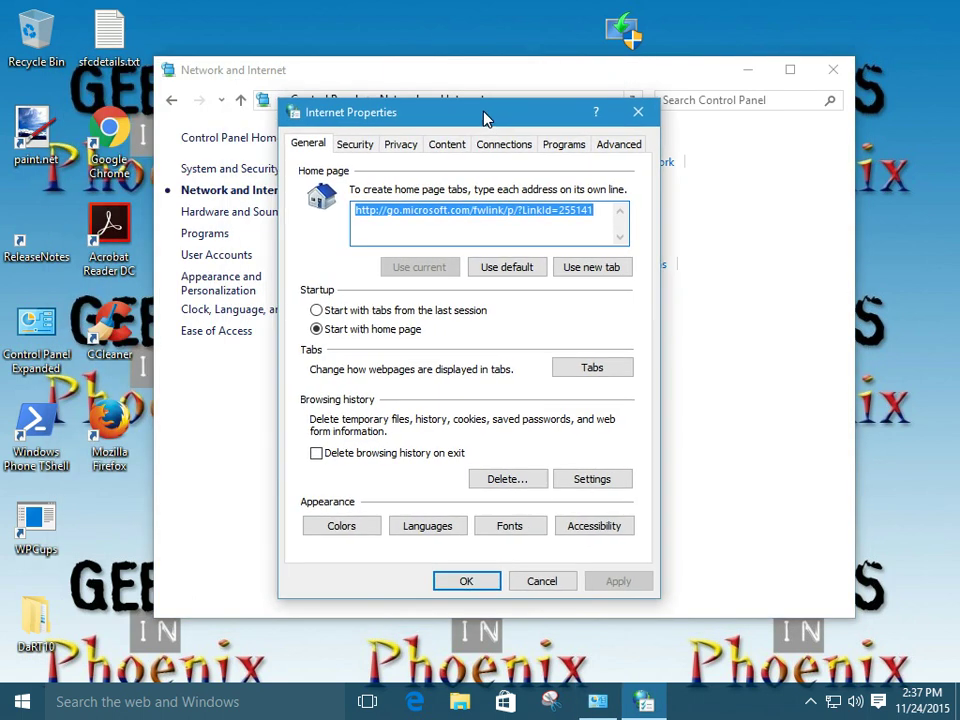
left_click(356, 145)
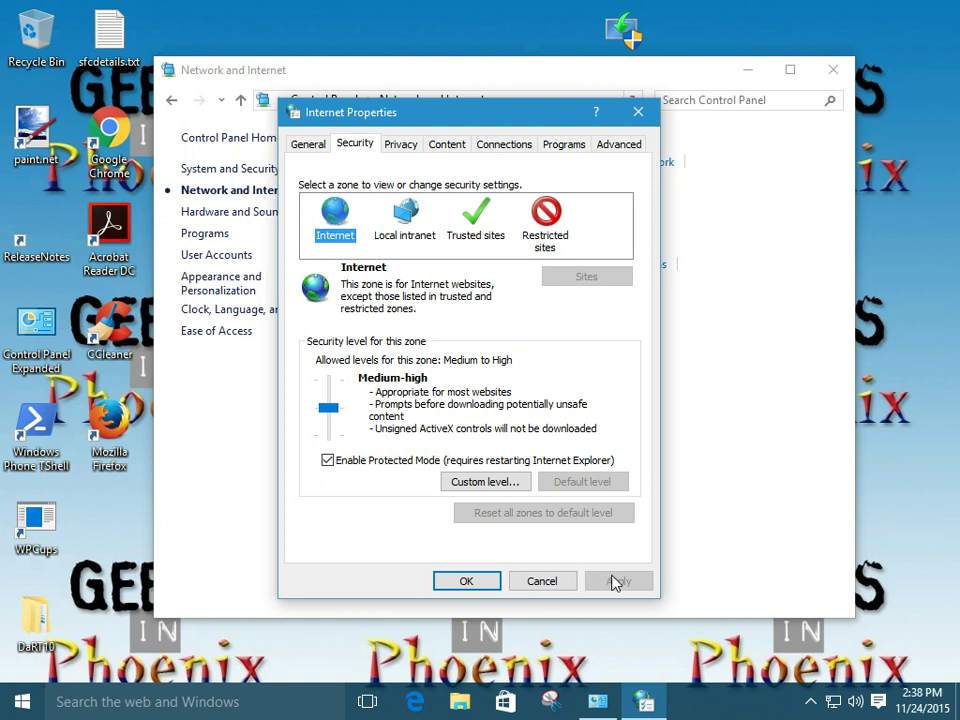
left_click(549, 587)
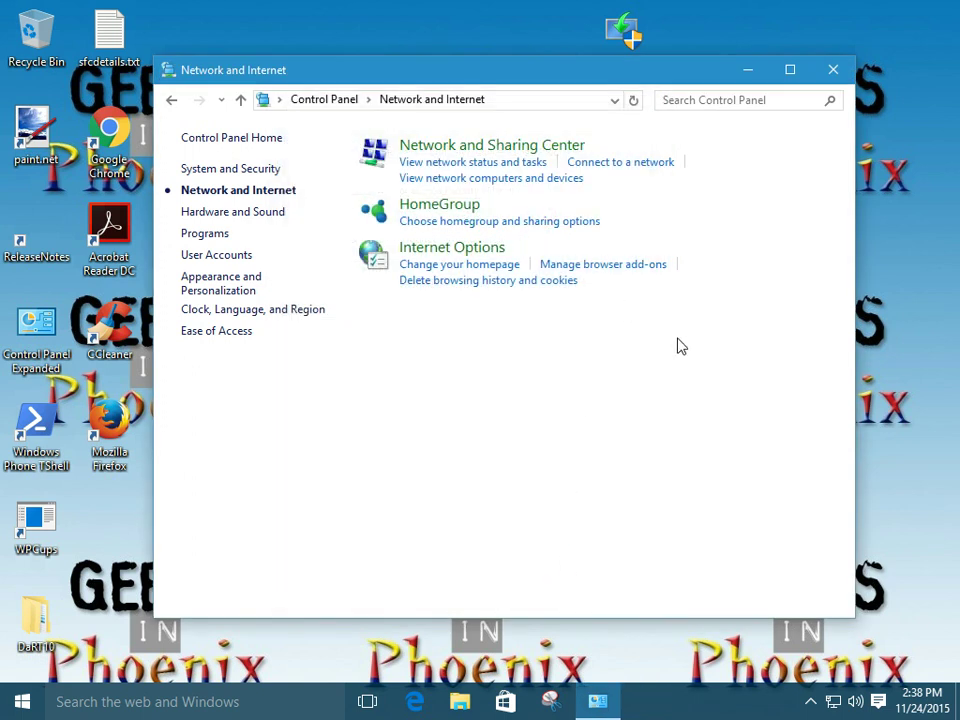
- Check the Internet Explorer 11 entry in the Windows features list under Programs and Features, and leave without changes
left_click(237, 144)
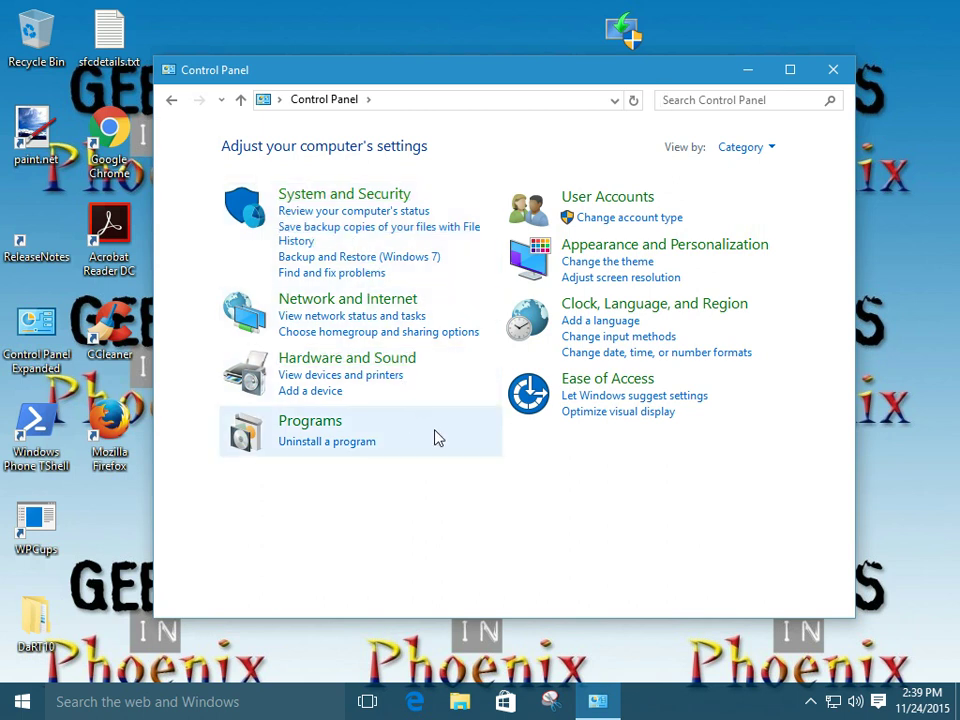
left_click(329, 443)
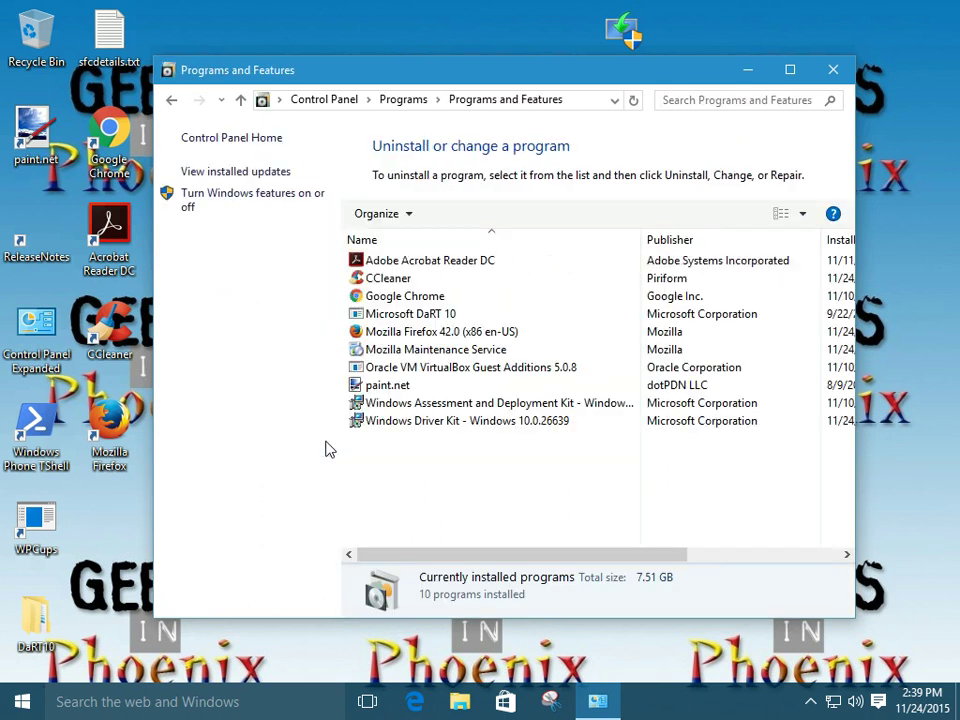
left_click(236, 203)
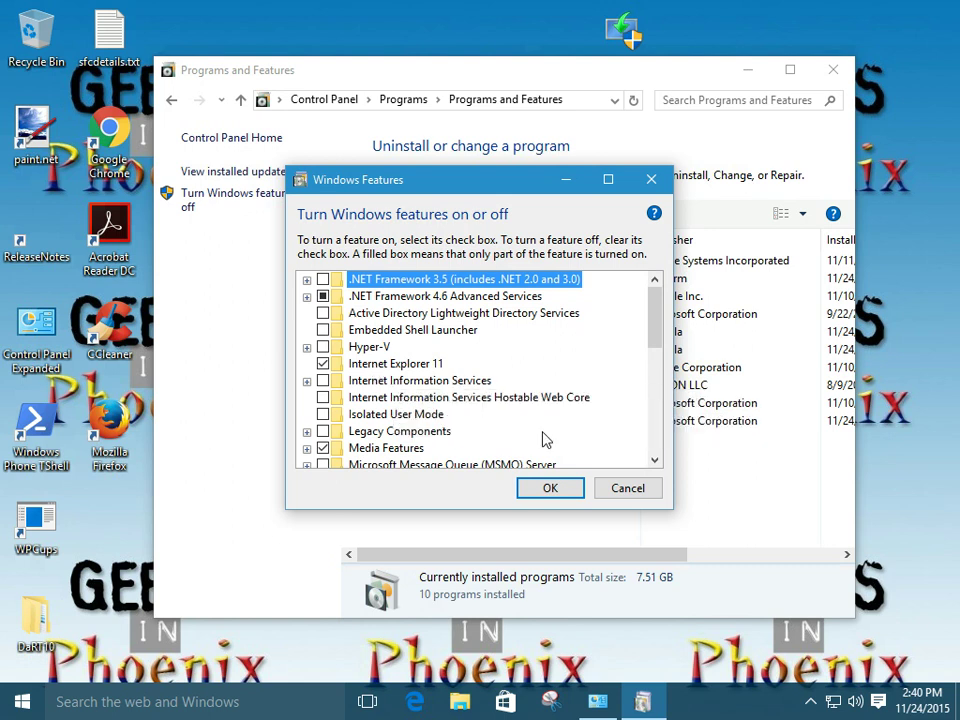
left_click(630, 489)
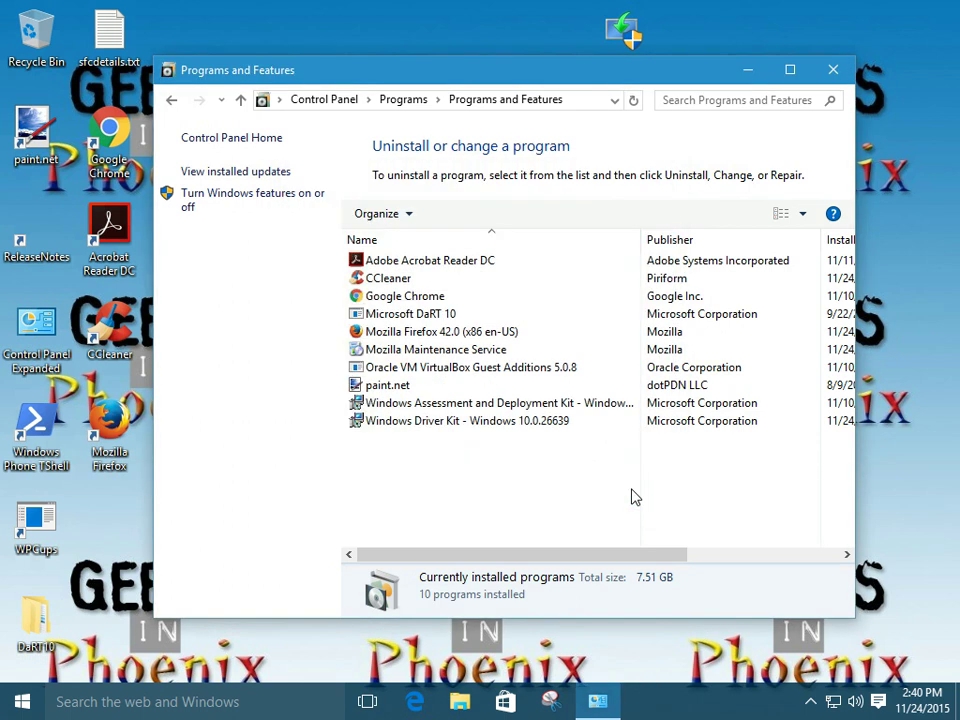